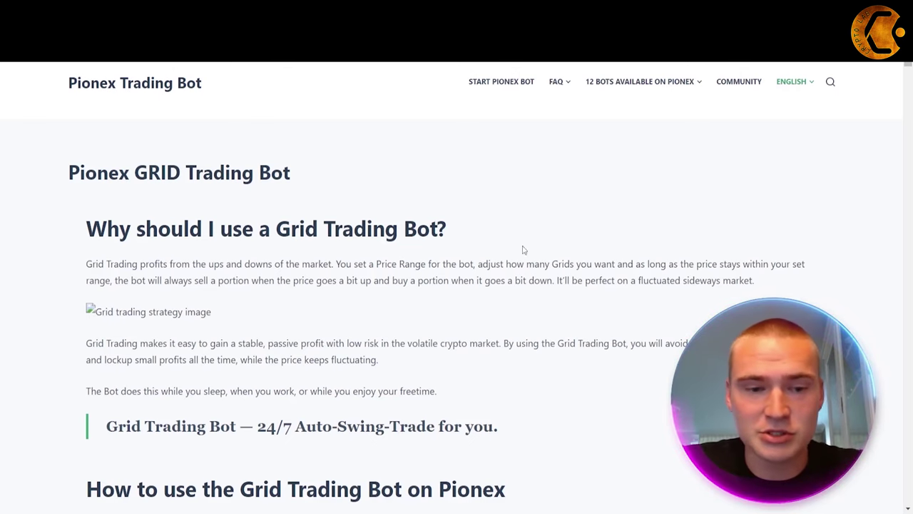
Scroll the grid bot guide past AI Strategy to the Customized Parameters list, Upper Limit through Take Profit
{"action": "scroll", "coordinate": [540, 238], "scroll_direction": "down", "scroll_amount": 1}
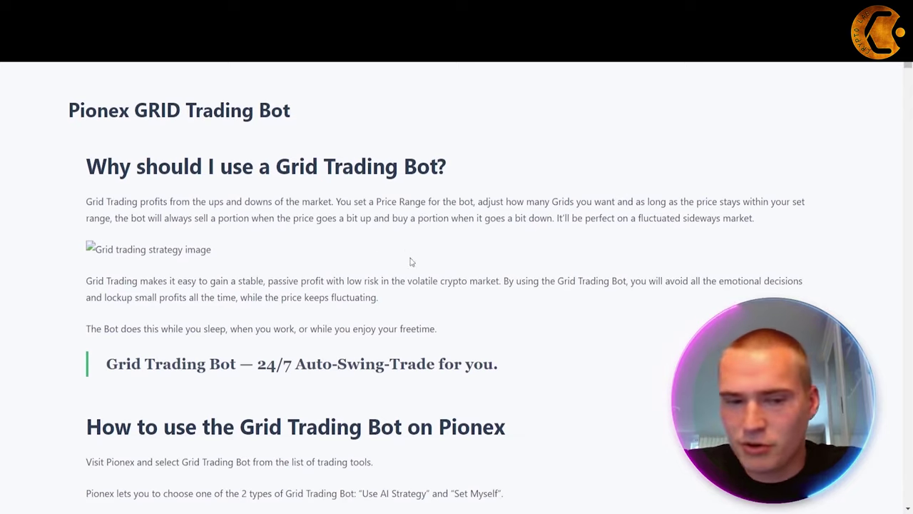
{"action": "scroll", "coordinate": [407, 255], "scroll_direction": "down", "scroll_amount": 4}
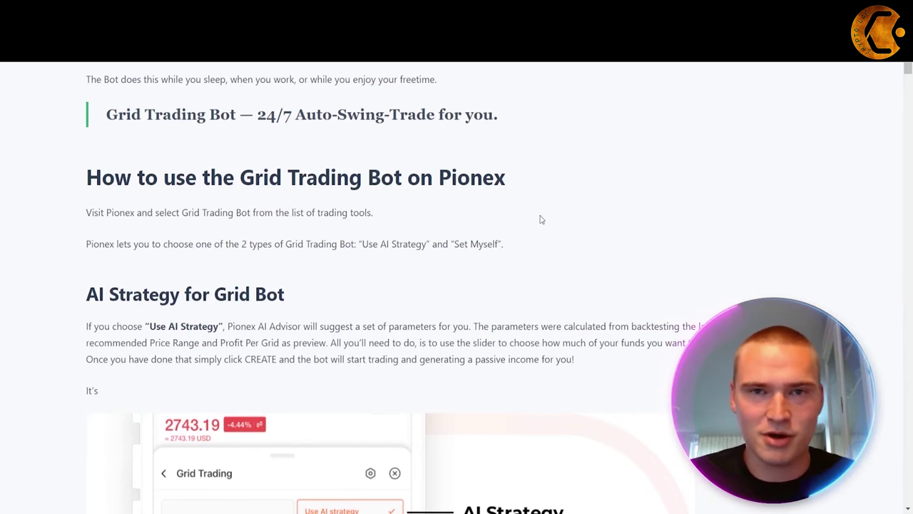
{"action": "scroll", "coordinate": [619, 158], "scroll_direction": "down", "scroll_amount": 2}
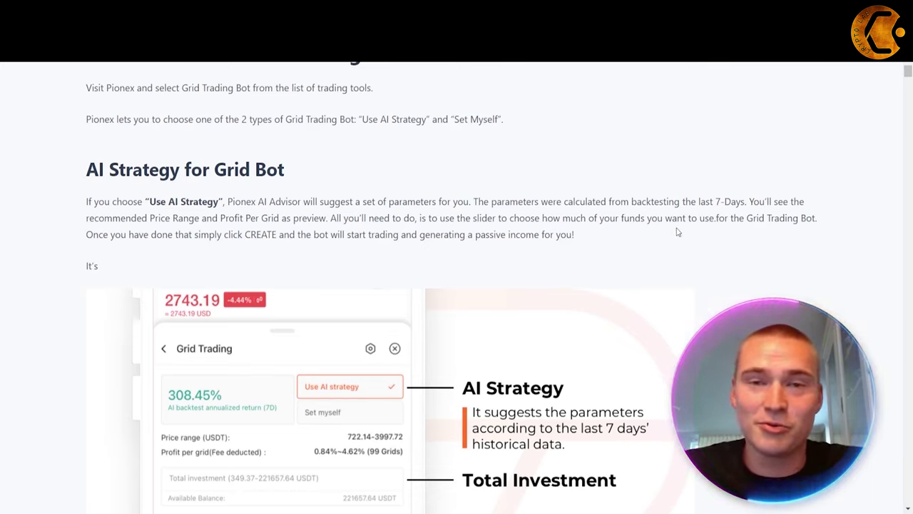
{"action": "scroll", "coordinate": [591, 246], "scroll_direction": "down", "scroll_amount": 5}
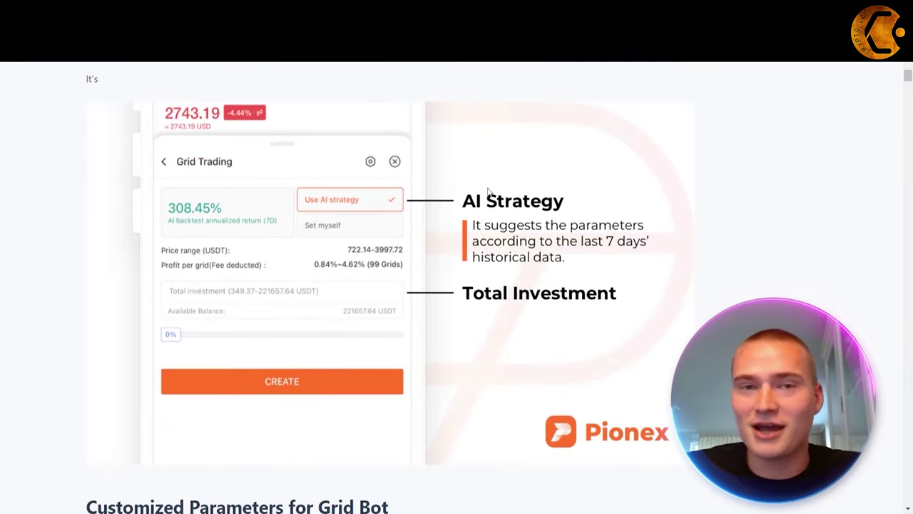
{"action": "scroll", "coordinate": [595, 191], "scroll_direction": "down", "scroll_amount": 10}
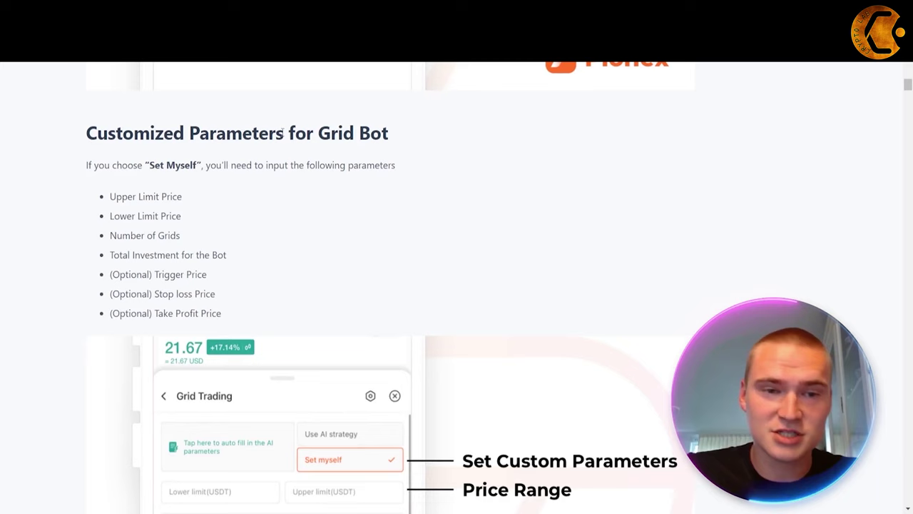
Scroll on to the Grid Trading Bot Example: BTC/USDT, 5000–8000 USDT range, 10 grids
{"action": "scroll", "coordinate": [240, 190], "scroll_direction": "down", "scroll_amount": 3}
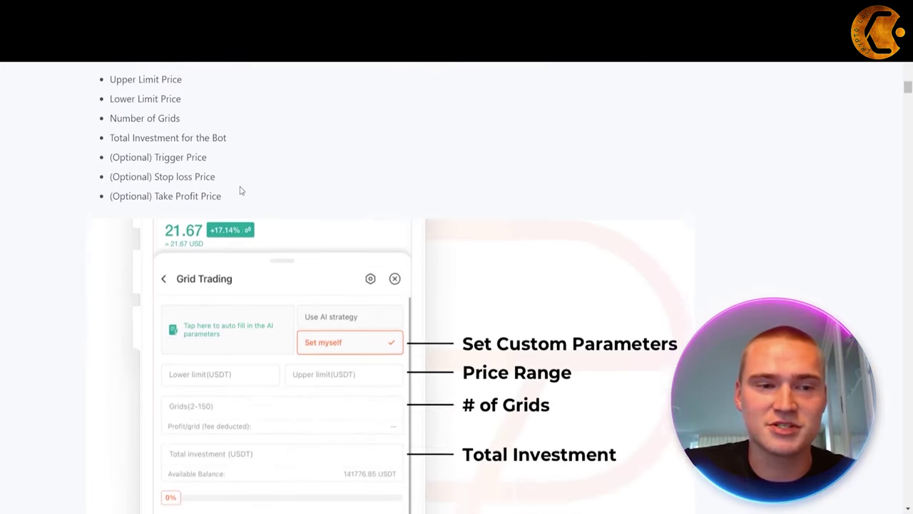
{"action": "scroll", "coordinate": [241, 183], "scroll_direction": "up", "scroll_amount": 1}
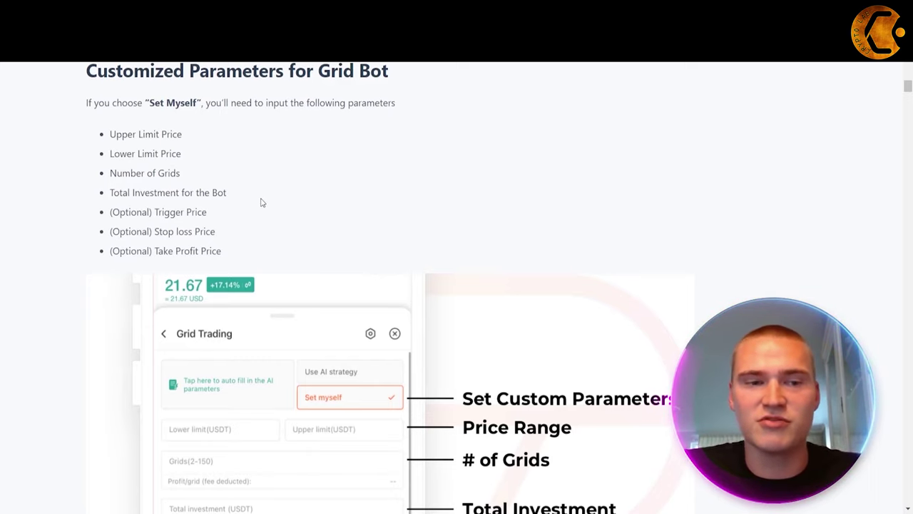
{"action": "scroll", "coordinate": [207, 188], "scroll_direction": "down", "scroll_amount": 3}
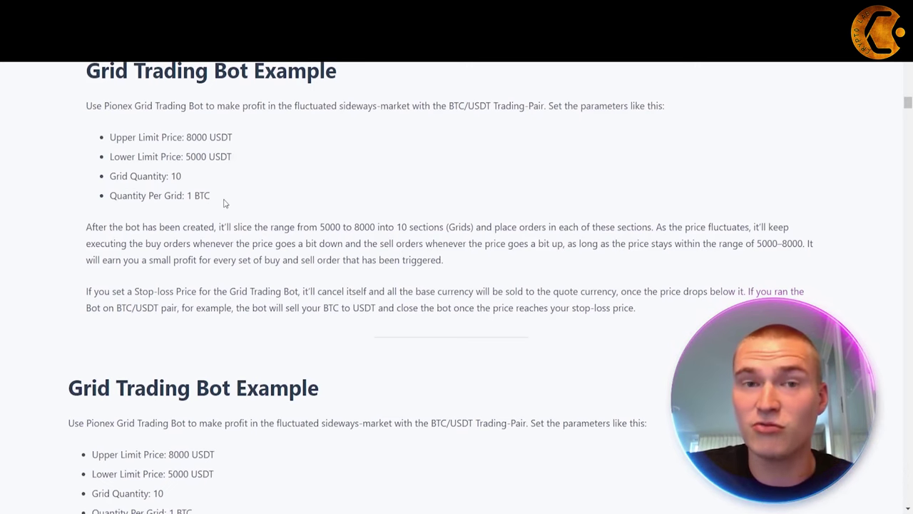
{"action": "scroll", "coordinate": [329, 211], "scroll_direction": "down", "scroll_amount": 1}
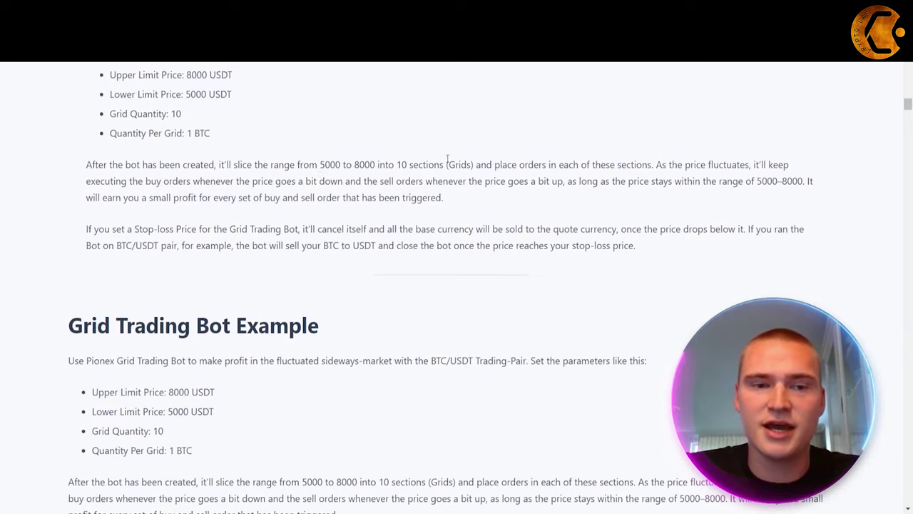
{"action": "scroll", "coordinate": [449, 158], "scroll_direction": "up", "scroll_amount": 1}
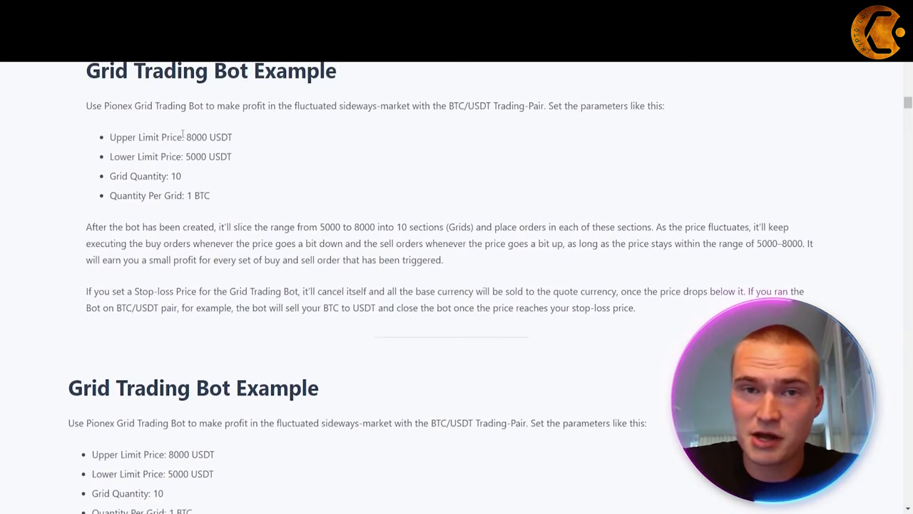
{"action": "left_click_drag", "start_coordinate": [166, 175], "coordinate": [183, 177]}
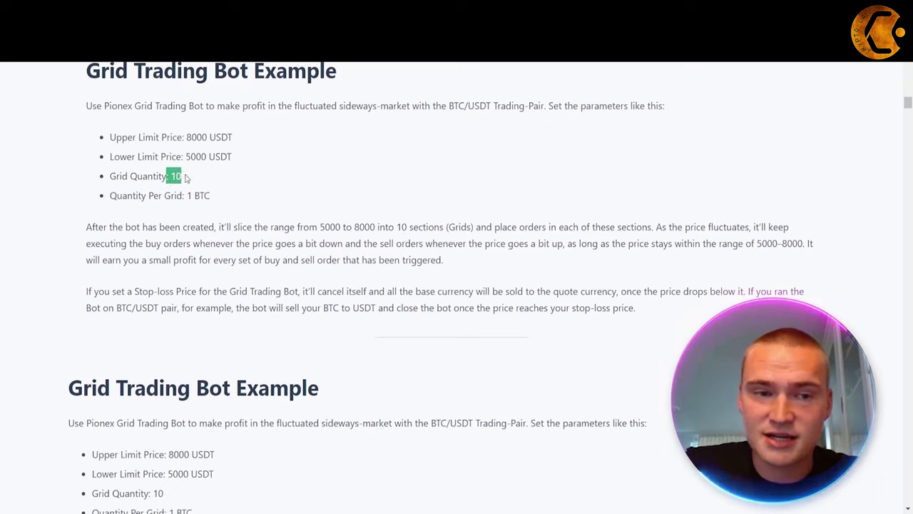
{"action": "left_click", "coordinate": [224, 179]}
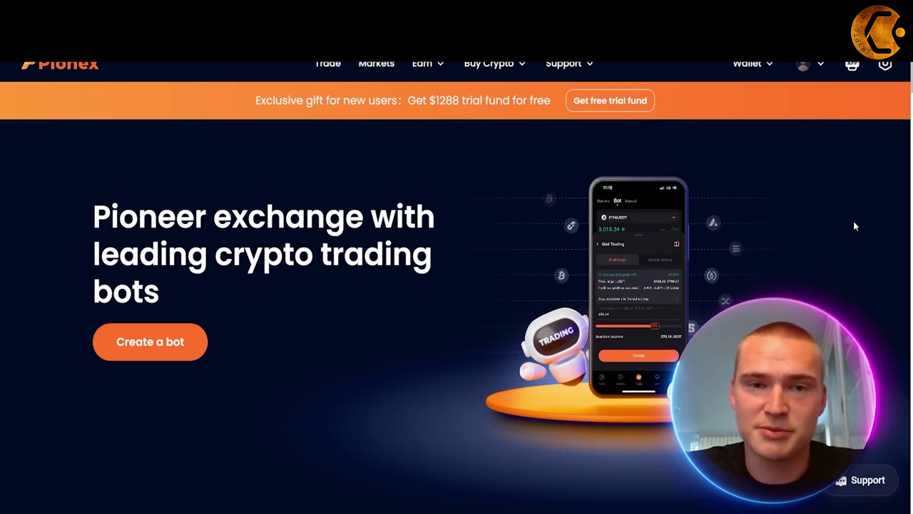
Open Pionex's trading page and start a Grid Trading bot for BTC/USDT
{"action": "left_click", "coordinate": [328, 63]}
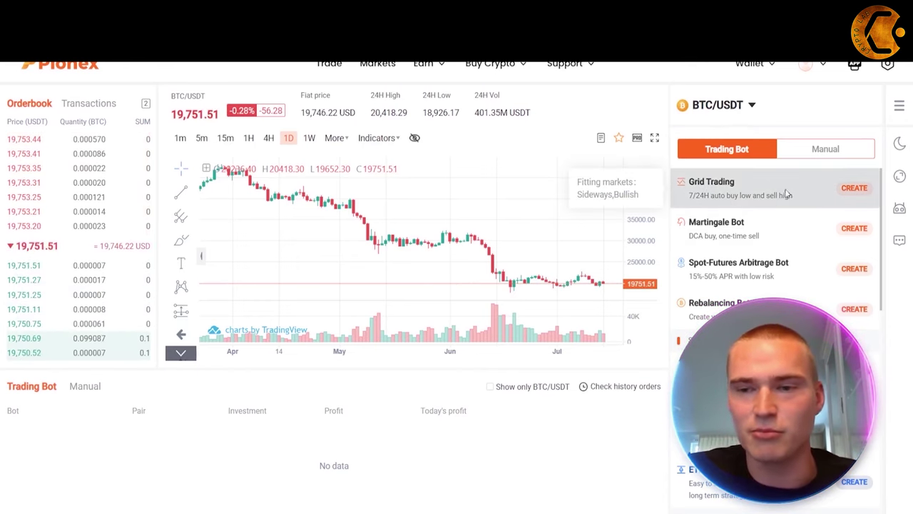
{"action": "left_click", "coordinate": [859, 189]}
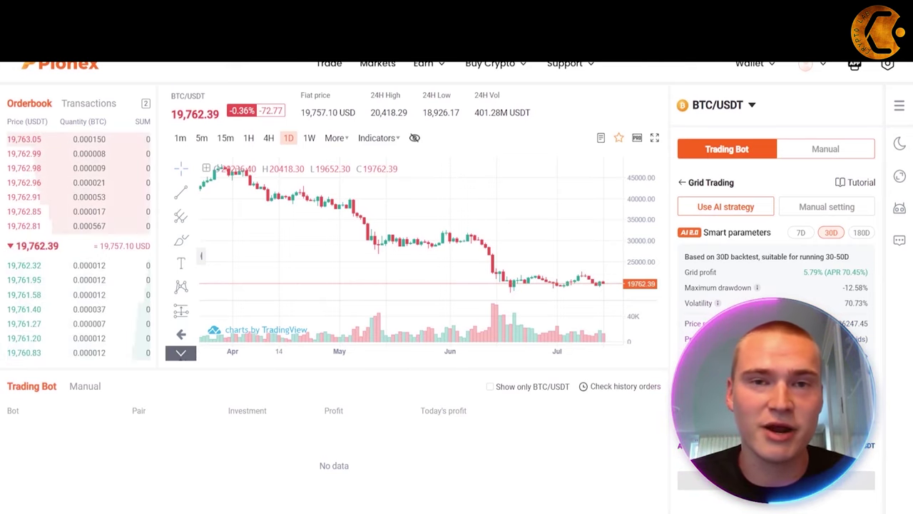
Use Manual setting with a 16000 USDT lower limit and a 23000 USDT upper limit
{"action": "left_click", "coordinate": [821, 207]}
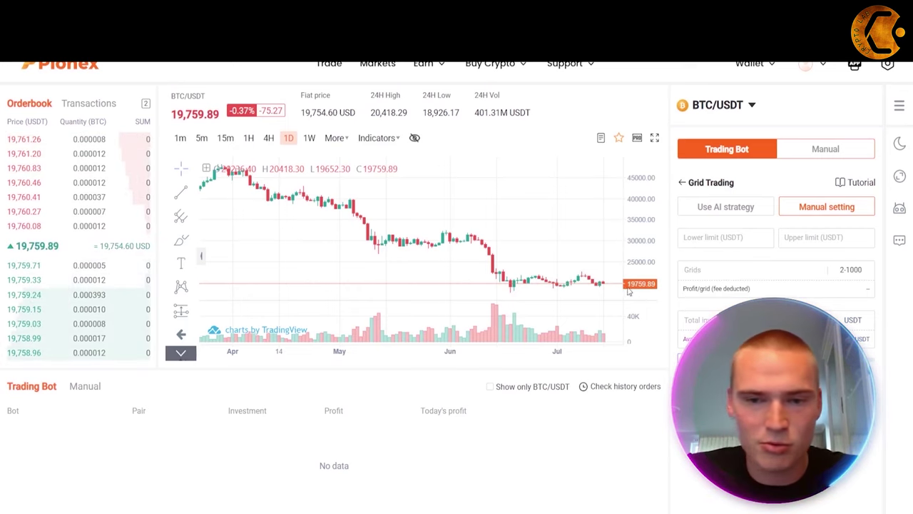
{"action": "left_click", "coordinate": [720, 238]}
{"action": "type", "text": "16000"}
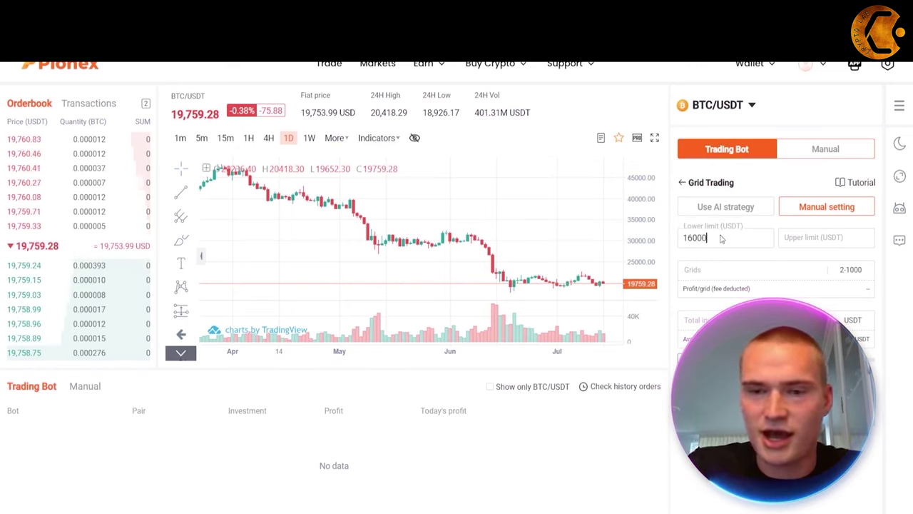
{"action": "left_click", "coordinate": [816, 237]}
{"action": "type", "text": "23000"}
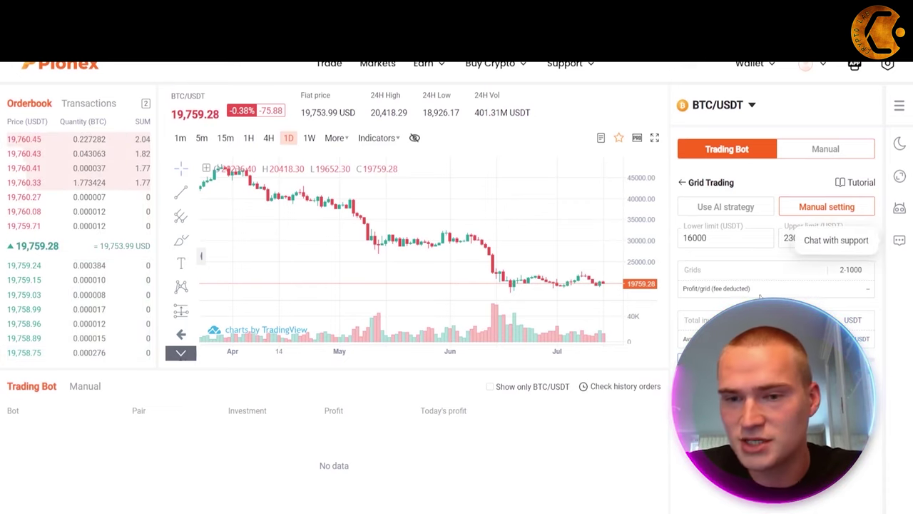
{"action": "left_click", "coordinate": [760, 270]}
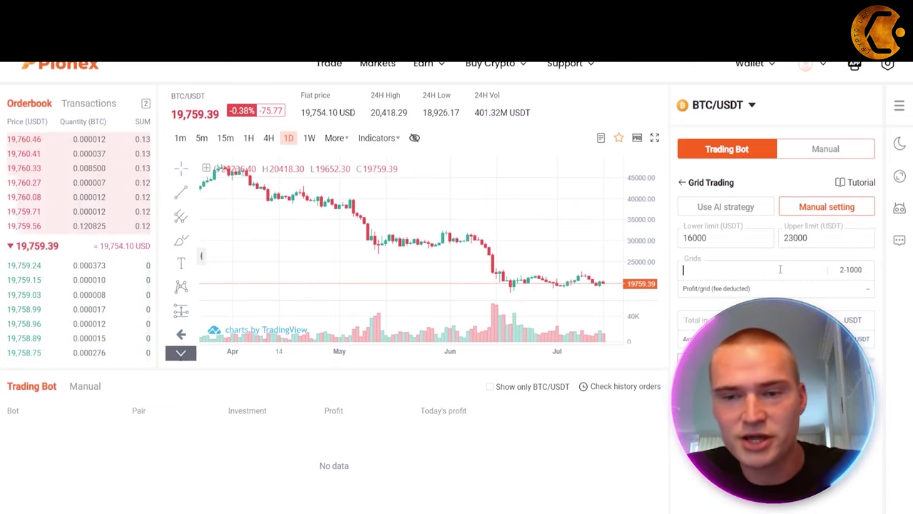
Enter 10 grids and a total investment of 1000 USDT
{"action": "type", "text": "10"}
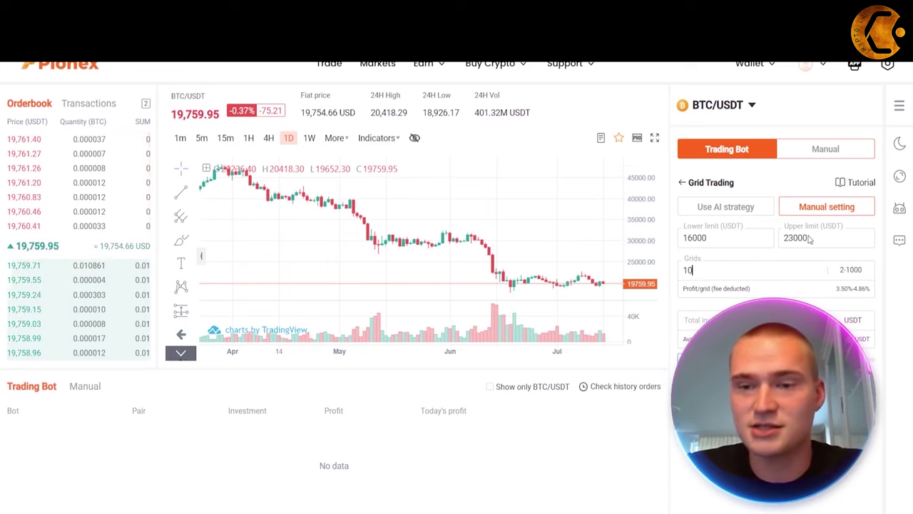
{"action": "key", "text": "Tab"}
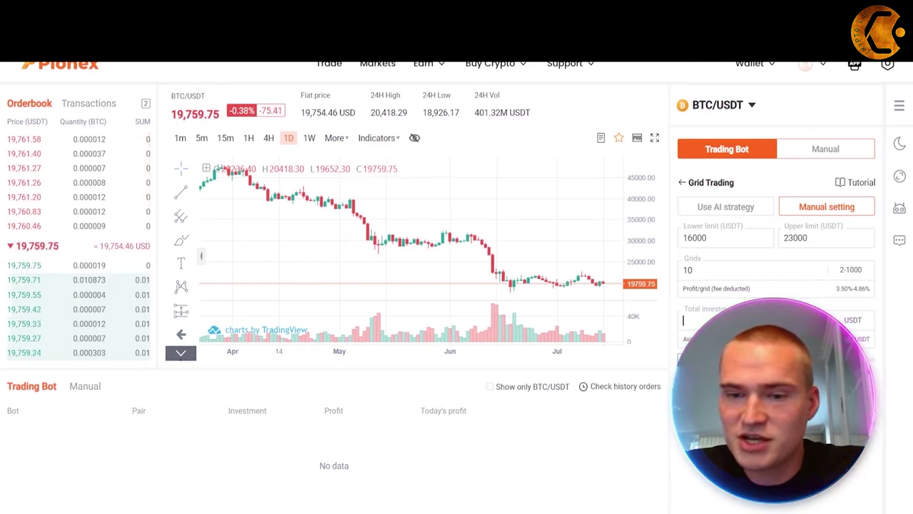
{"action": "type", "text": "10"}
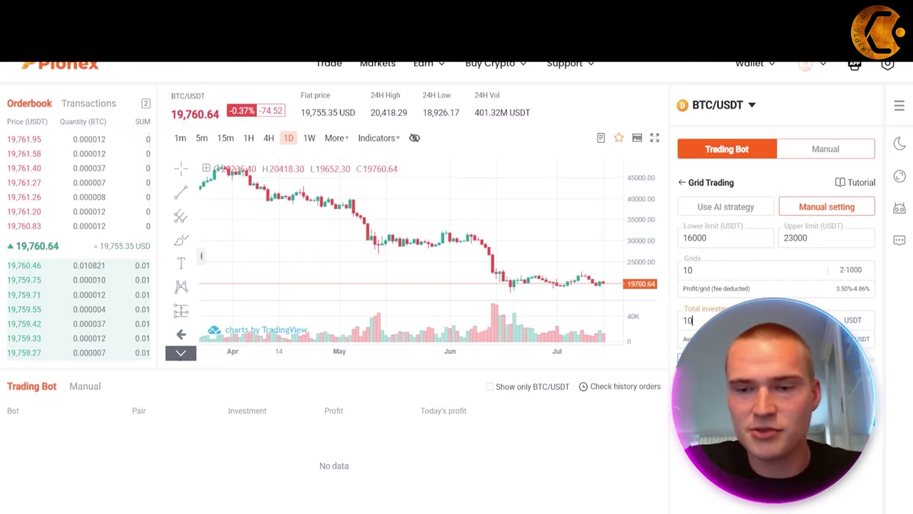
{"action": "type", "text": "00"}
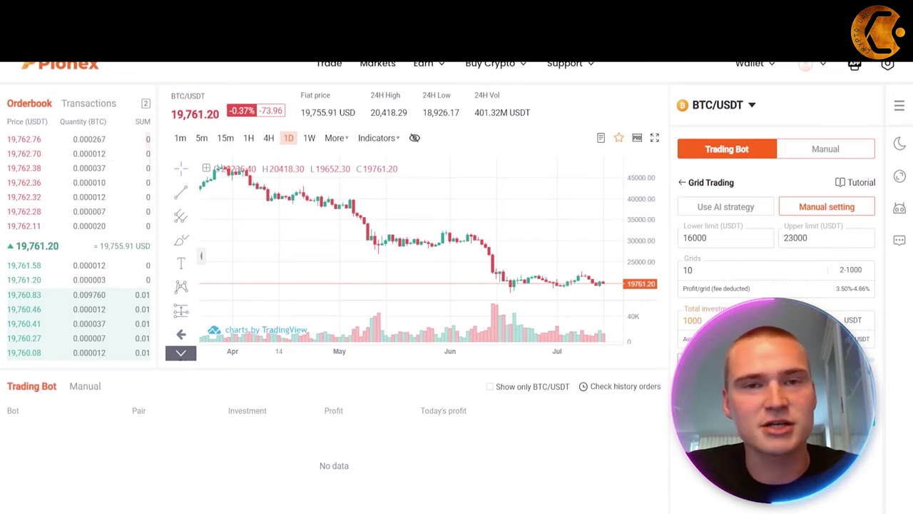
Enter a 17000 trigger price under Advanced settings, then scroll back to review the form
{"action": "scroll", "coordinate": [777, 286], "scroll_direction": "down", "scroll_amount": 3}
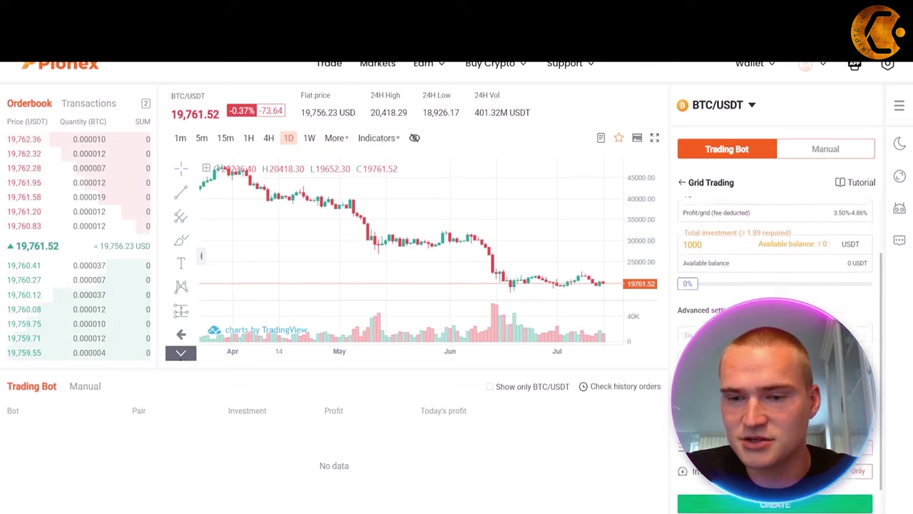
{"action": "left_click", "coordinate": [707, 303]}
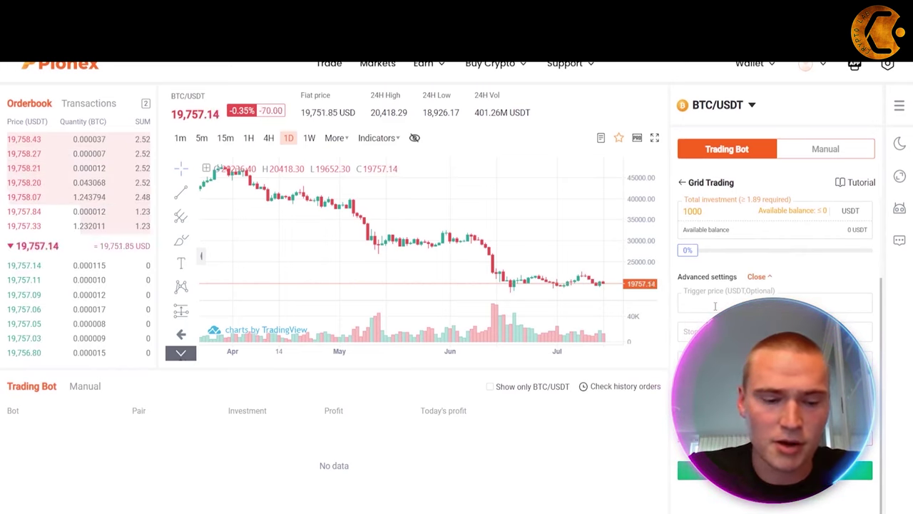
{"action": "type", "text": "17000"}
{"action": "scroll", "coordinate": [807, 269], "scroll_direction": "up", "scroll_amount": 1}
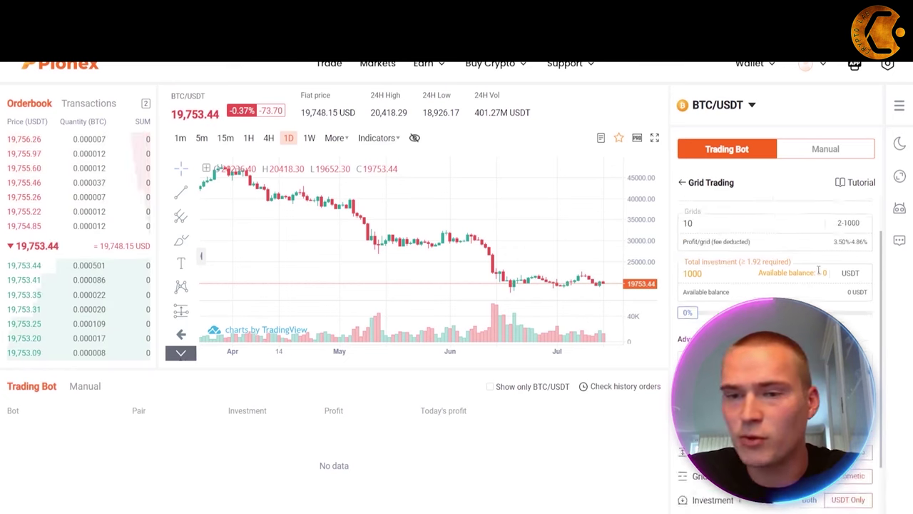
{"action": "scroll", "coordinate": [807, 269], "scroll_direction": "up", "scroll_amount": 1}
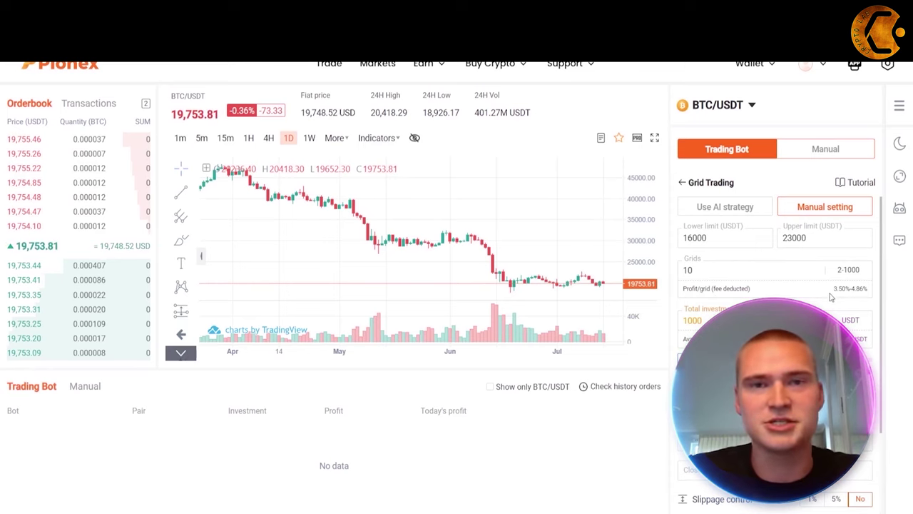
{"action": "scroll", "coordinate": [776, 285], "scroll_direction": "down", "scroll_amount": 2}
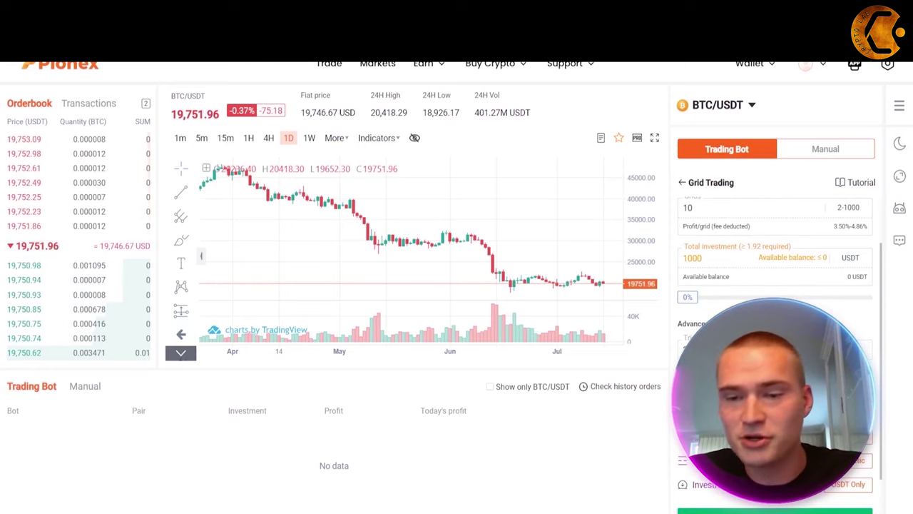
{"action": "scroll", "coordinate": [780, 268], "scroll_direction": "up", "scroll_amount": 2}
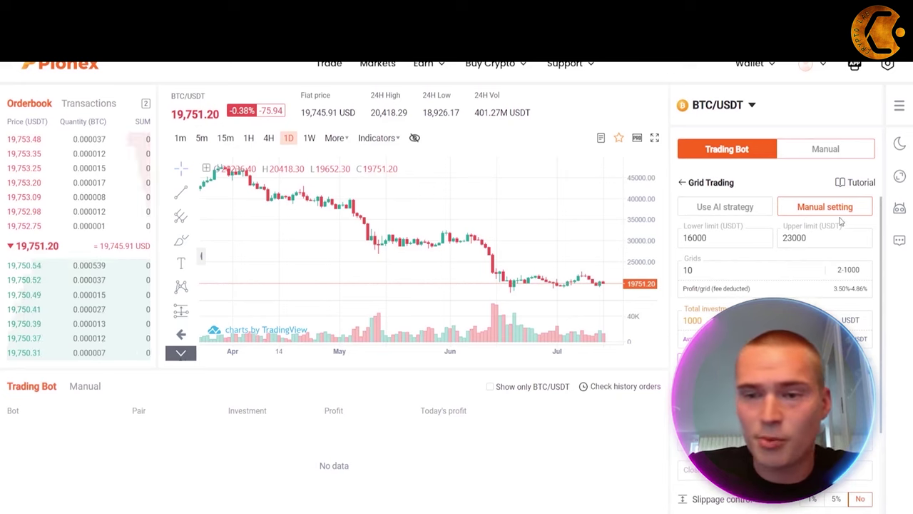
{"action": "scroll", "coordinate": [779, 267], "scroll_direction": "down", "scroll_amount": 3}
Enter 24 in the Stop loss field under Advanced settings
{"action": "left_click", "coordinate": [714, 331]}
{"action": "type", "text": "240"}
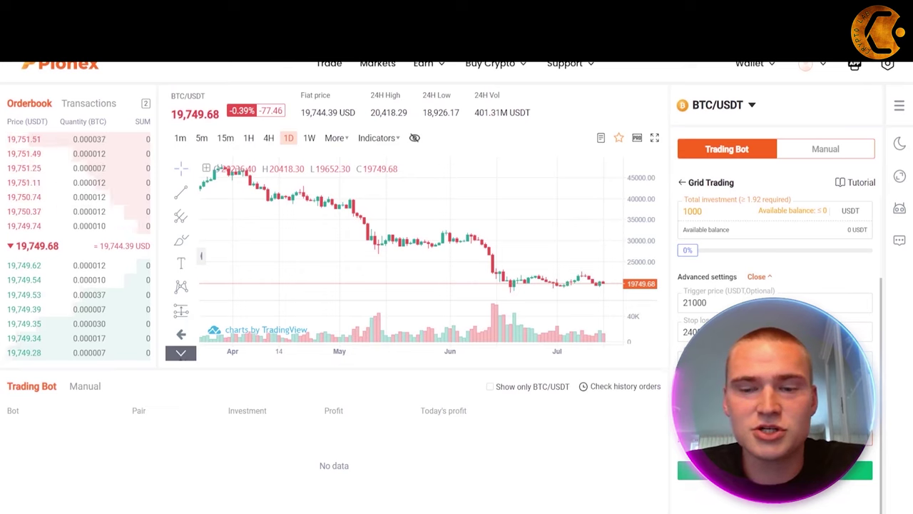
{"action": "scroll", "coordinate": [778, 246], "scroll_direction": "up", "scroll_amount": 3}
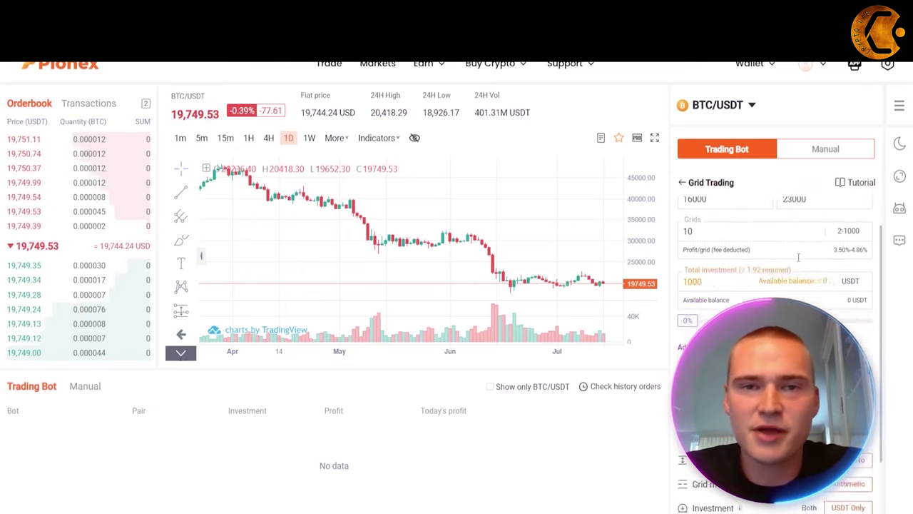
{"action": "scroll", "coordinate": [799, 258], "scroll_direction": "down", "scroll_amount": 3}
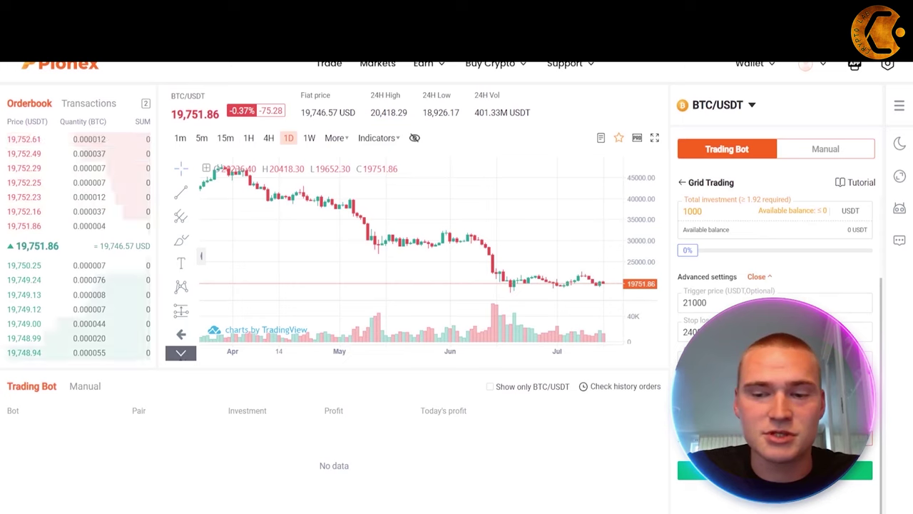
{"action": "mouse_move", "coordinate": [757, 341]}
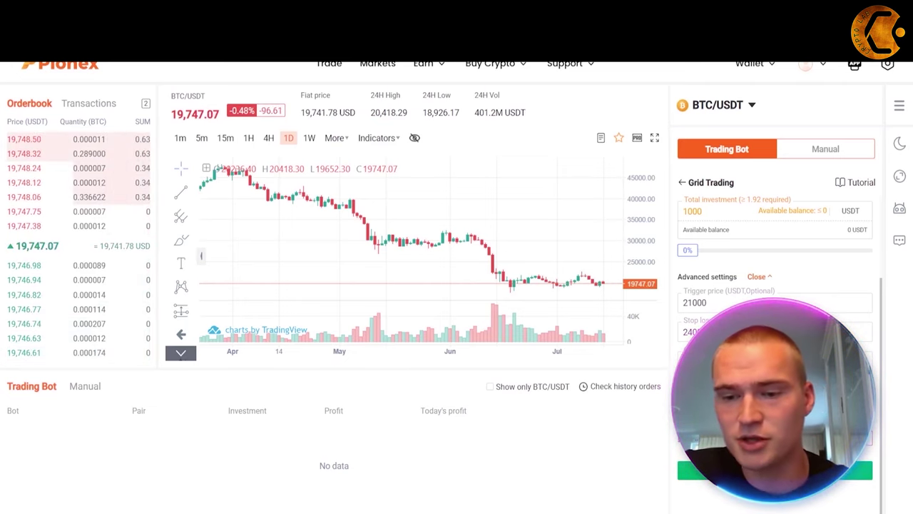
{"action": "mouse_move", "coordinate": [739, 400]}
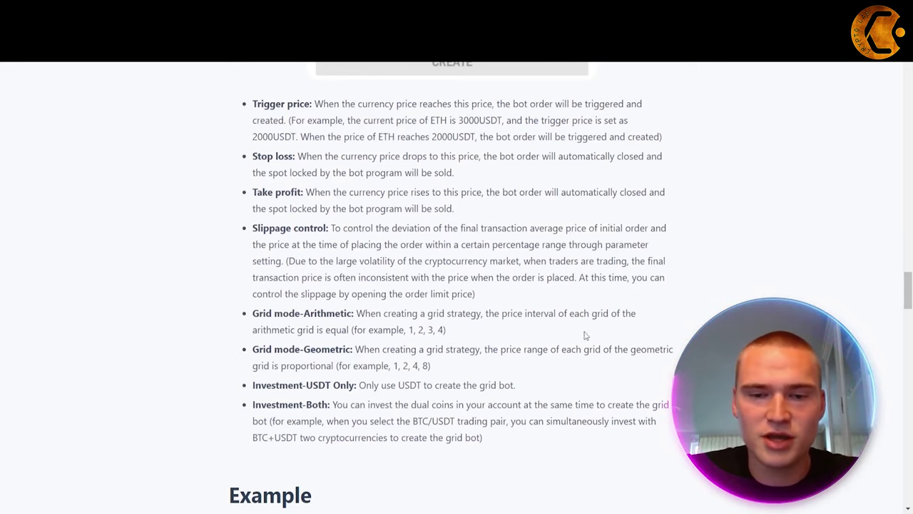
Scroll the guide to its Example section with BTC/USDT and a 100000 USDT upper price
{"action": "scroll", "coordinate": [552, 296], "scroll_direction": "down", "scroll_amount": 1}
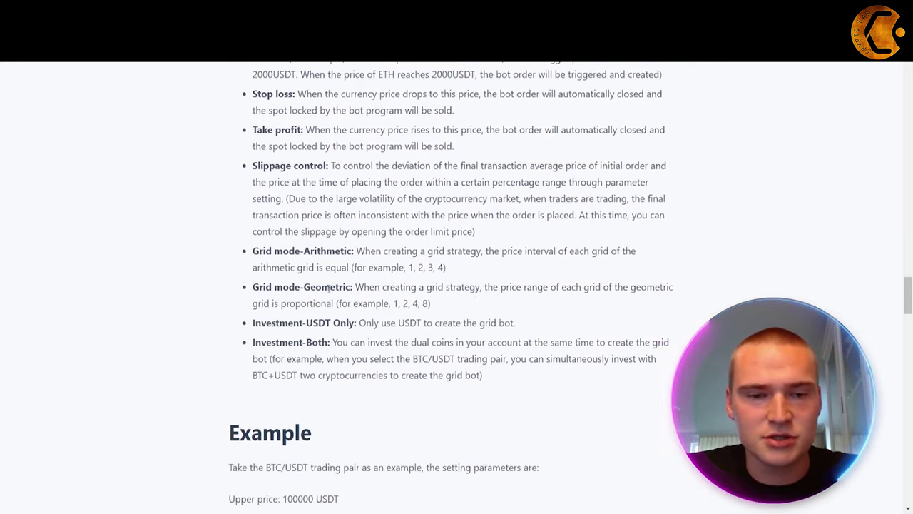